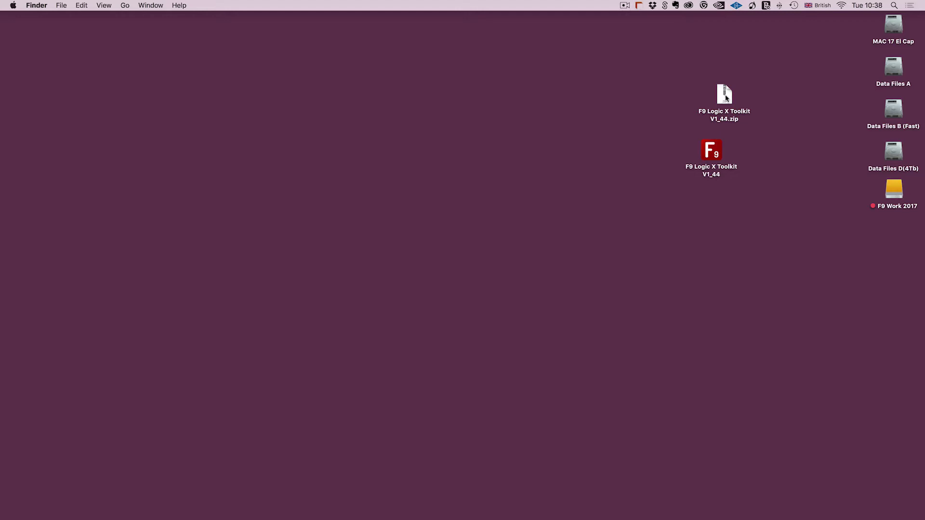
pyautogui.click(725, 98)
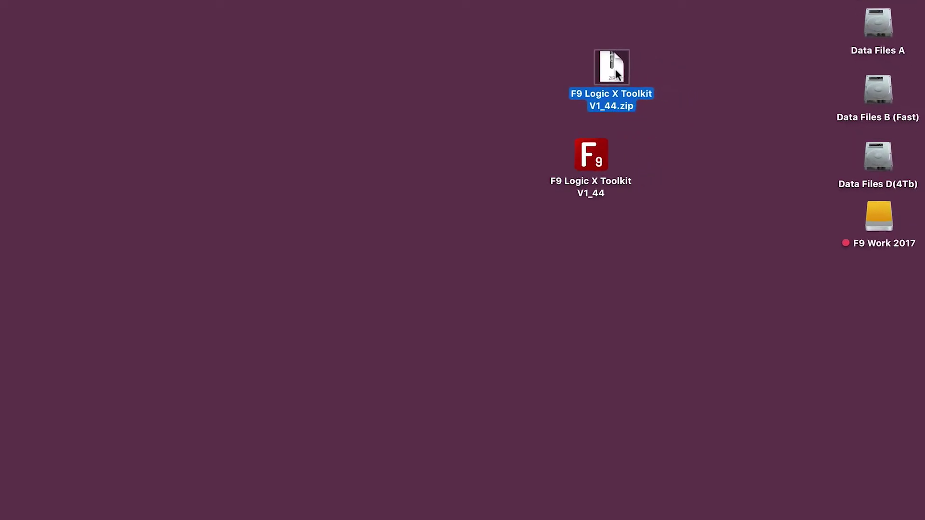
pyautogui.rightClick(585, 68)
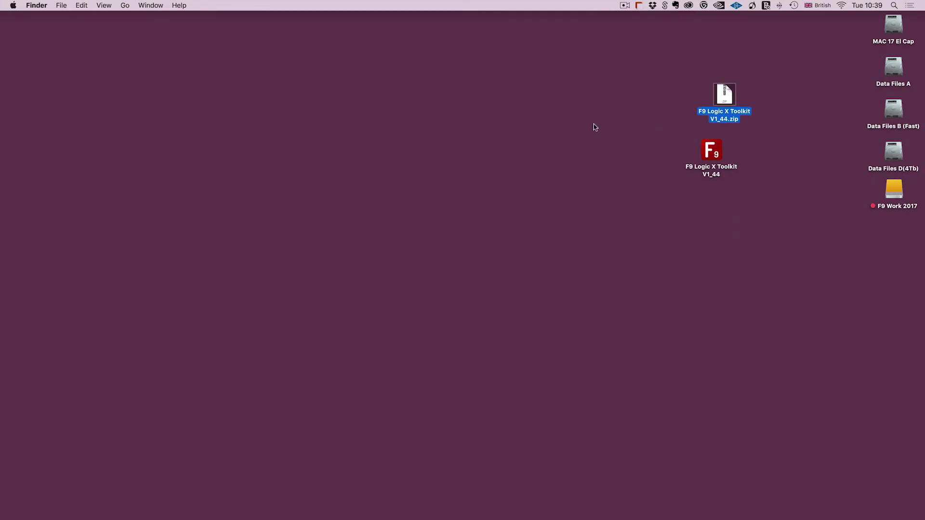
pyautogui.click(674, 156)
pyautogui.click(708, 157)
pyautogui.click(747, 148)
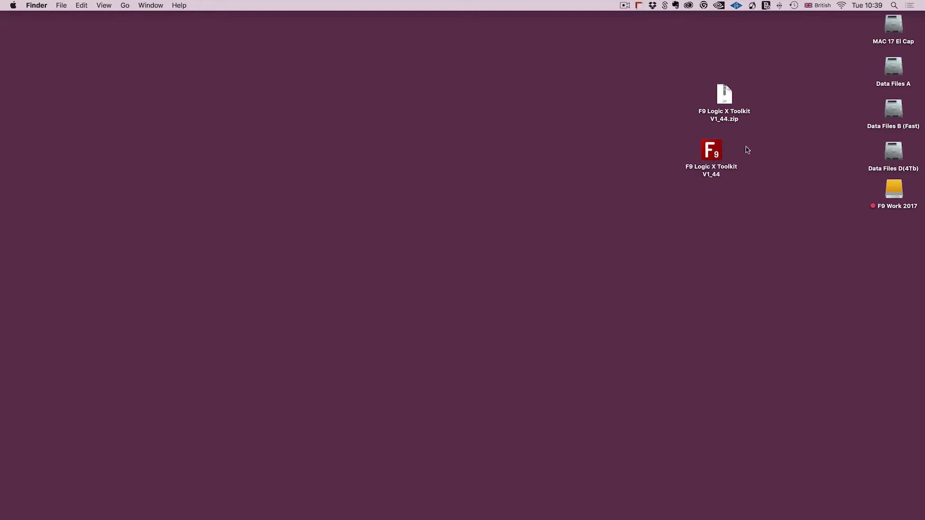
pyautogui.click(715, 154)
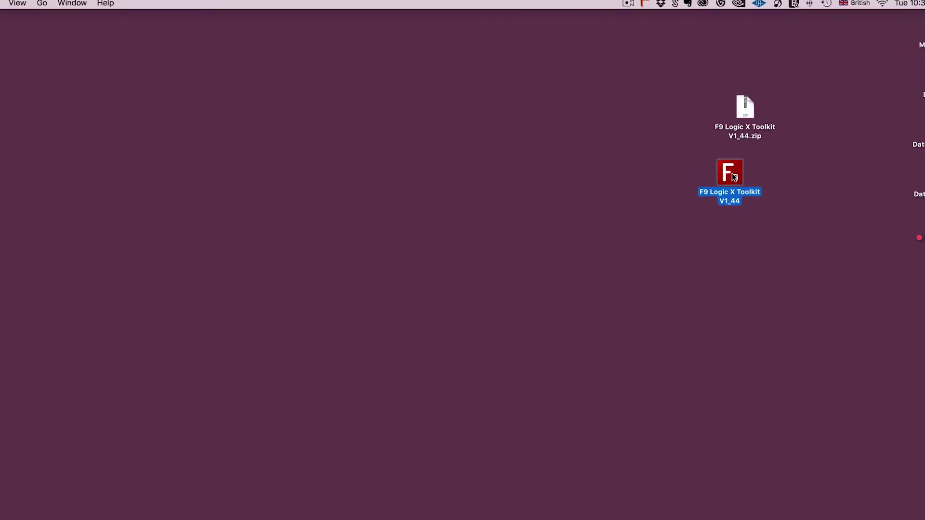
# Open the F9 Logic X Toolkit V1_44 folder and select F9 Logic Toolkit Impulses
pyautogui.doubleClick(715, 153)
pyautogui.moveTo(394, 96); pyautogui.dragTo(446, 95)
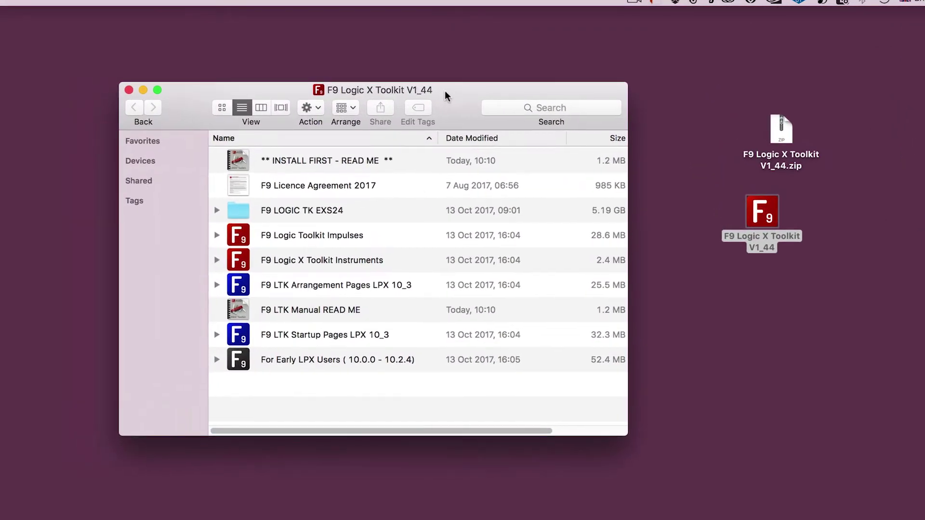
pyautogui.click(321, 213)
pyautogui.keyDown('shift'); pyautogui.click(323, 235); pyautogui.keyUp('shift')
pyautogui.keyDown('shift'); pyautogui.click(327, 261); pyautogui.keyUp('shift')
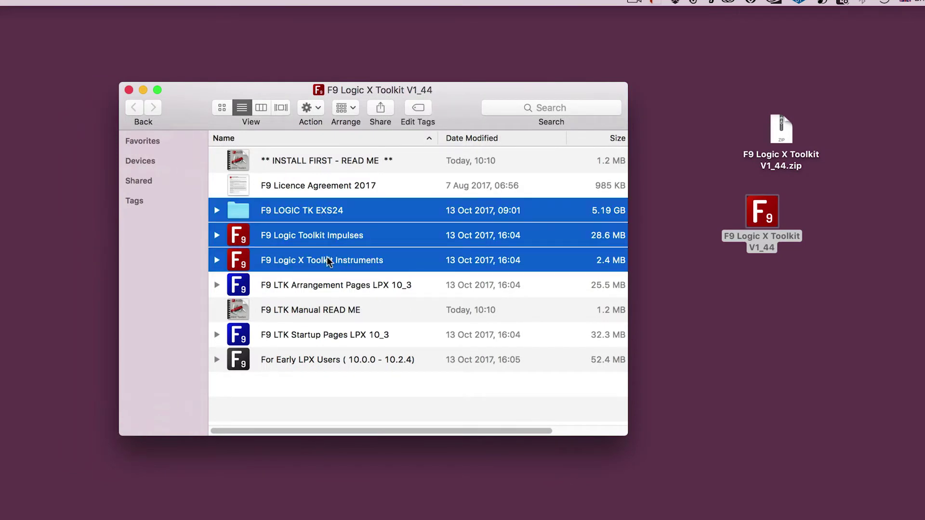
pyautogui.click(340, 395)
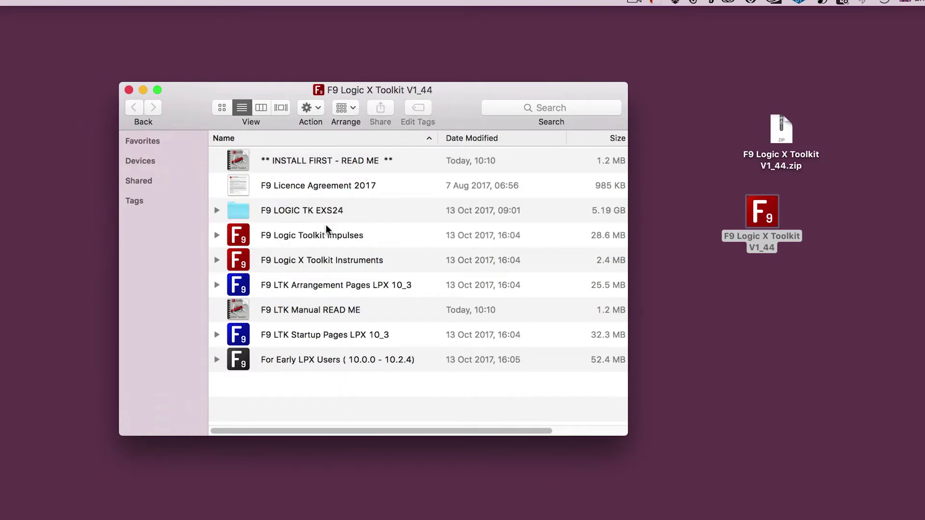
pyautogui.click(326, 244)
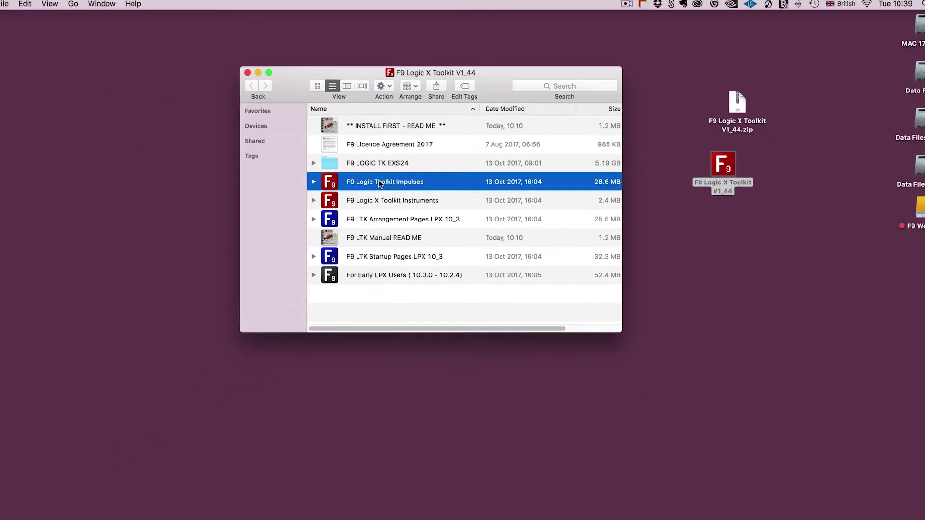
# Open MAC 17 El Cap/Library/Audio/Impulse Responses in a second Finder window
pyautogui.doubleClick(892, 26)
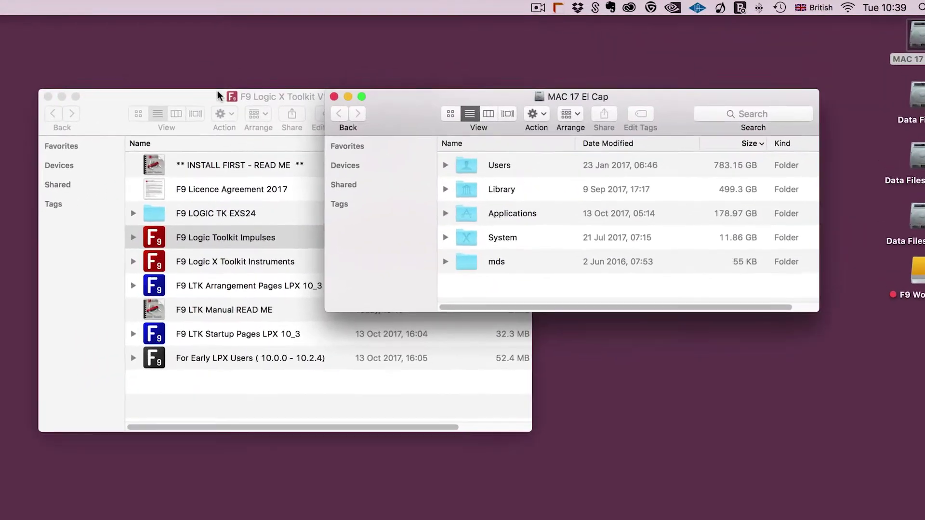
pyautogui.moveTo(218, 90); pyautogui.dragTo(3, 82)
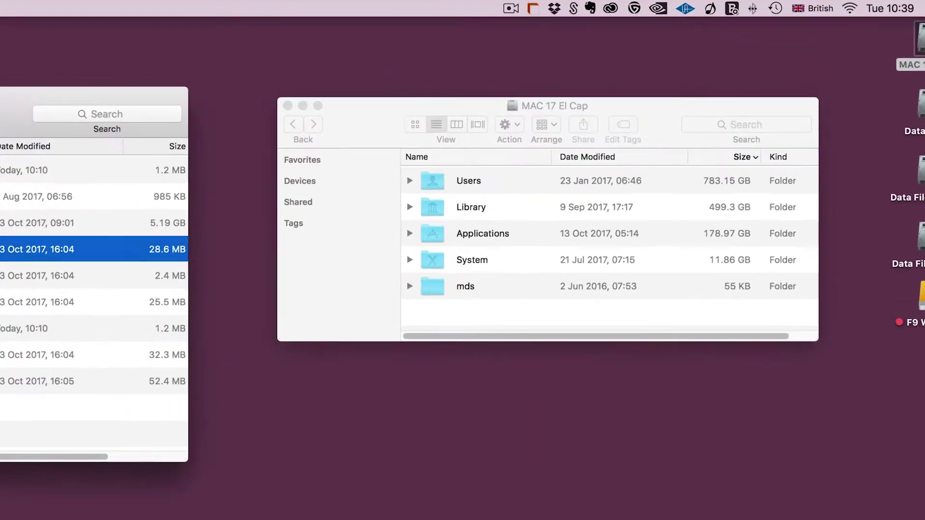
pyautogui.doubleClick(417, 232)
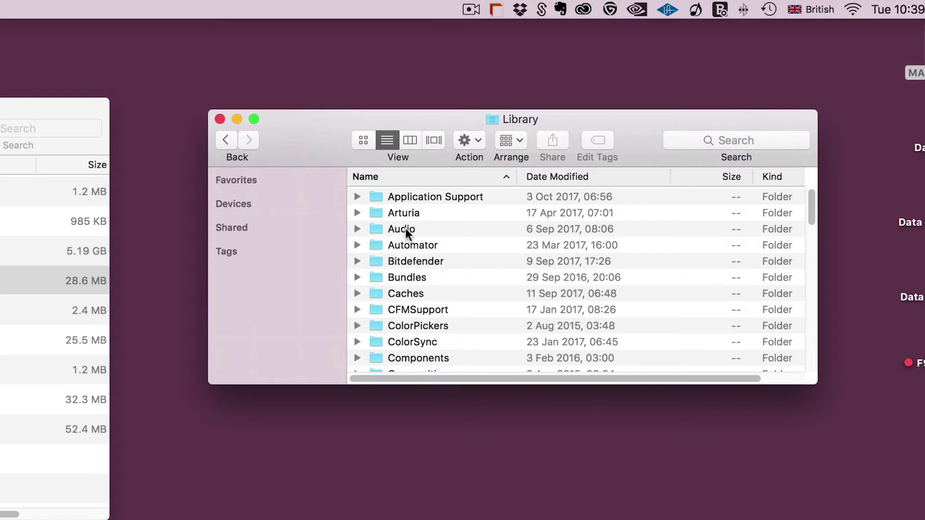
pyautogui.doubleClick(405, 228)
pyautogui.doubleClick(425, 228)
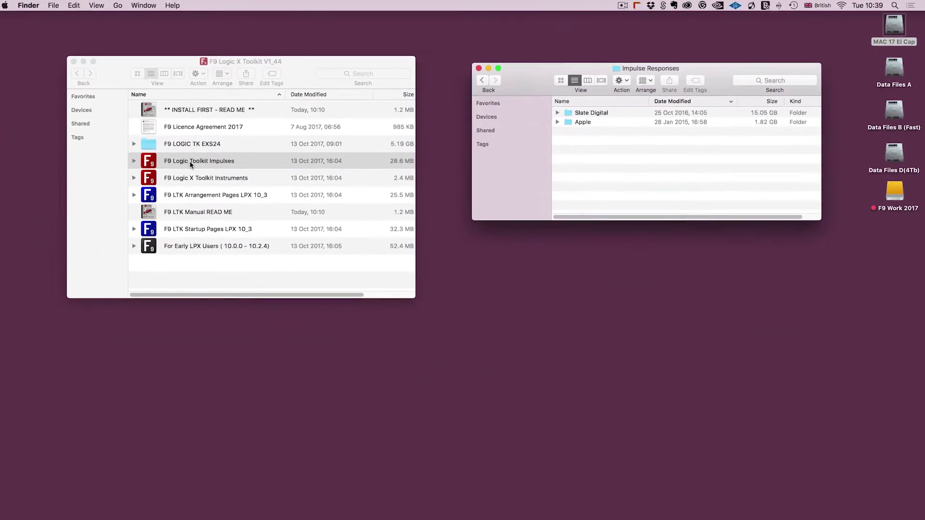
# Move F9 Logic Toolkit Impulses into Impulse Responses, authenticating with the admin password
pyautogui.moveTo(178, 159)
pyautogui.mouseDown()
pyautogui.moveTo(488, 151)
pyautogui.moveTo(613, 163)
pyautogui.mouseUp()
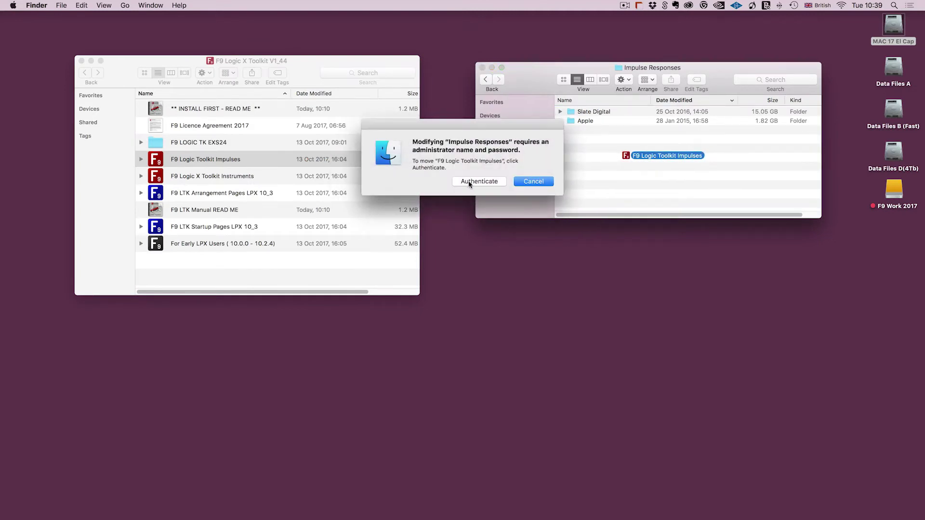
pyautogui.click(470, 182)
pyautogui.write('••')
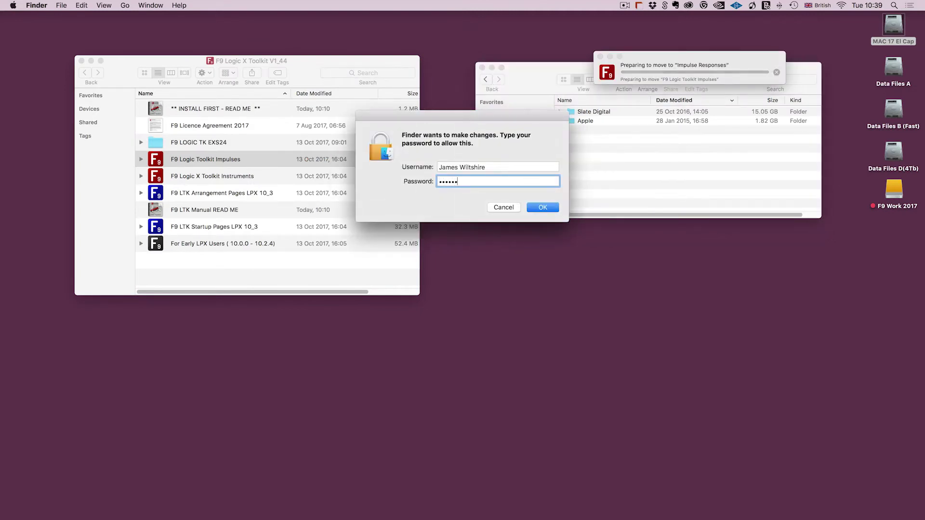
pyautogui.write('•')
pyautogui.press('Return')
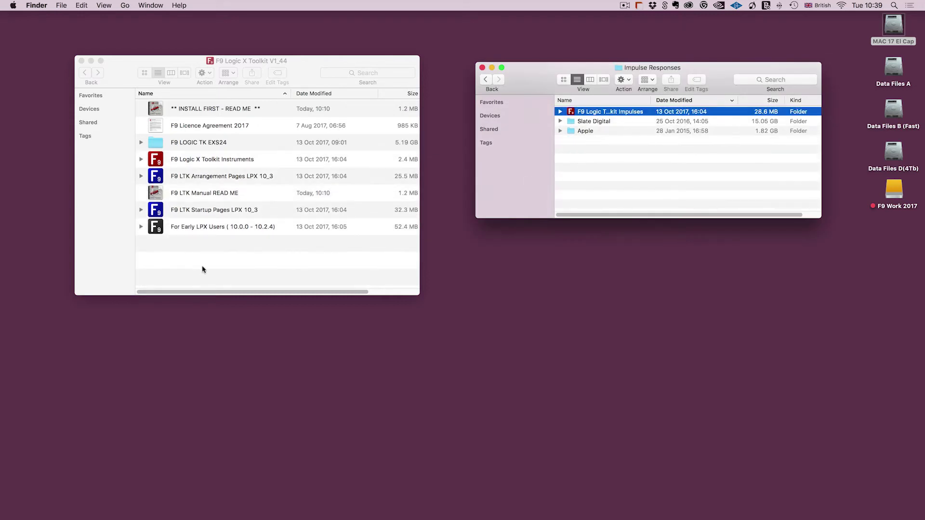
pyautogui.click(481, 67)
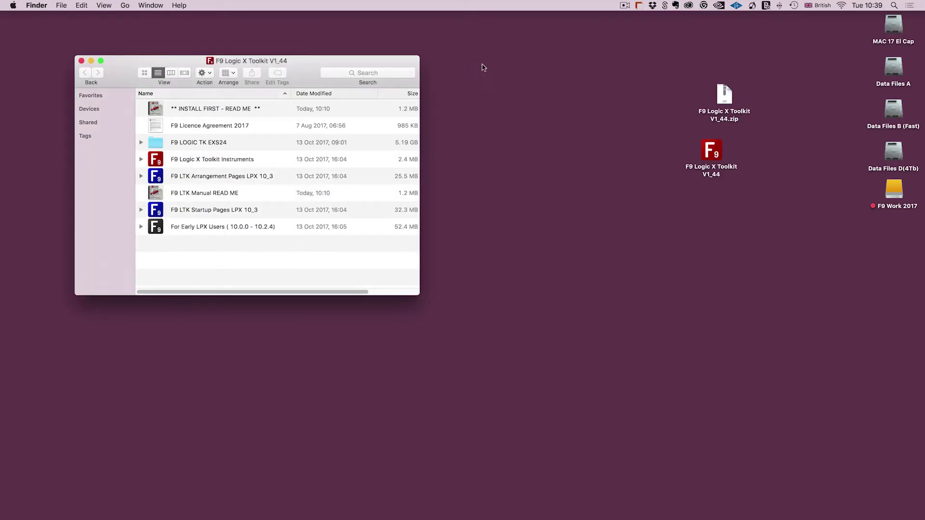
# Open MAC 17 El Cap > Users > home > Music > Audio Music Apps
pyautogui.doubleClick(894, 25)
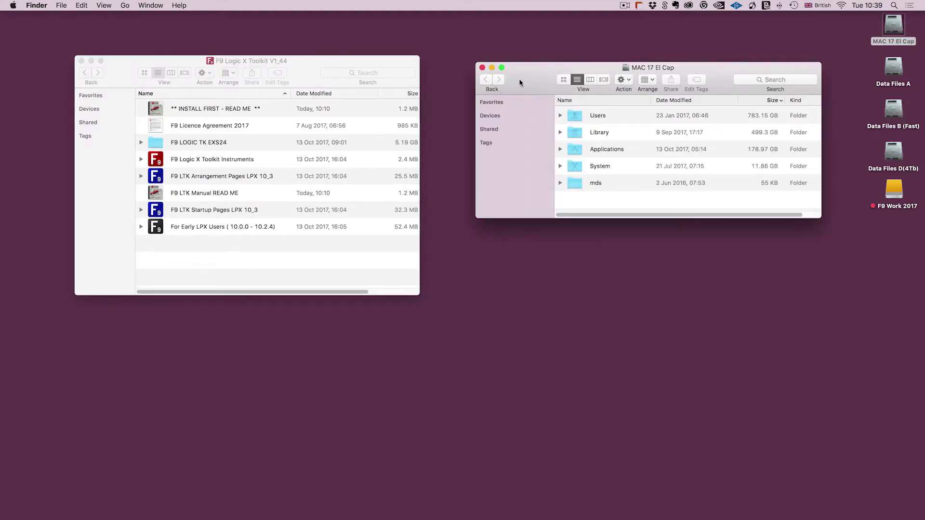
pyautogui.click(598, 111)
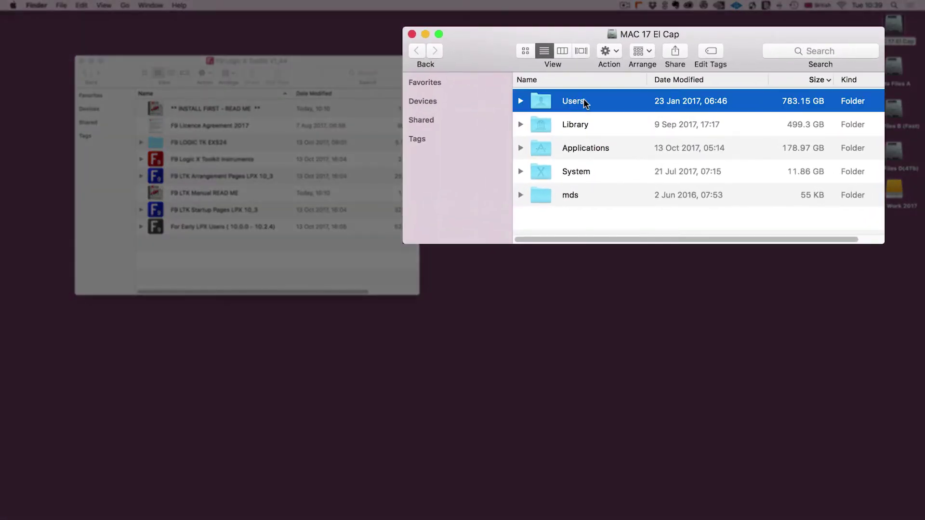
pyautogui.doubleClick(570, 99)
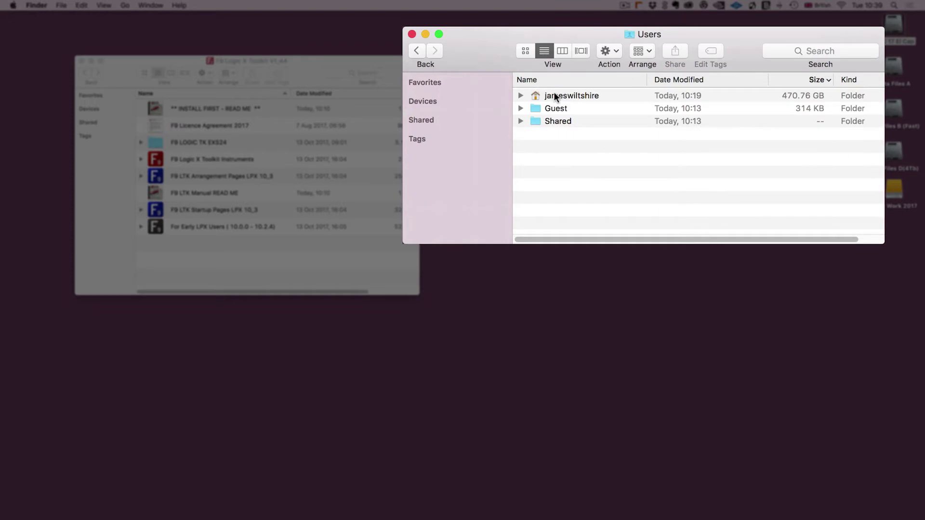
pyautogui.click(557, 93)
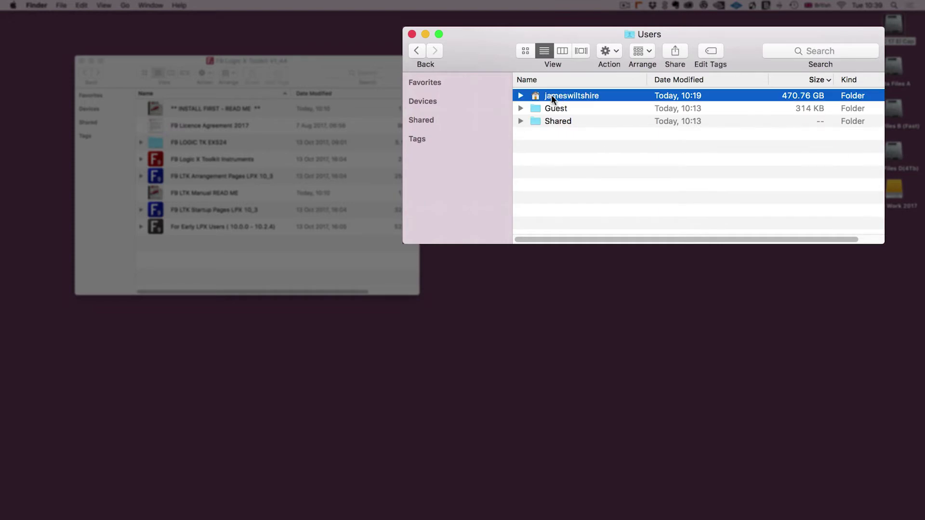
pyautogui.doubleClick(551, 95)
pyautogui.click(564, 81)
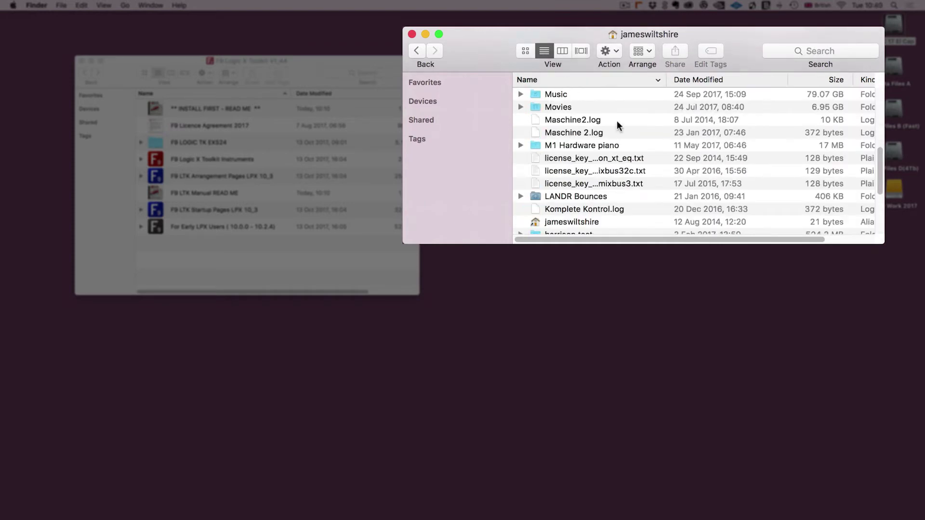
pyautogui.click(552, 95)
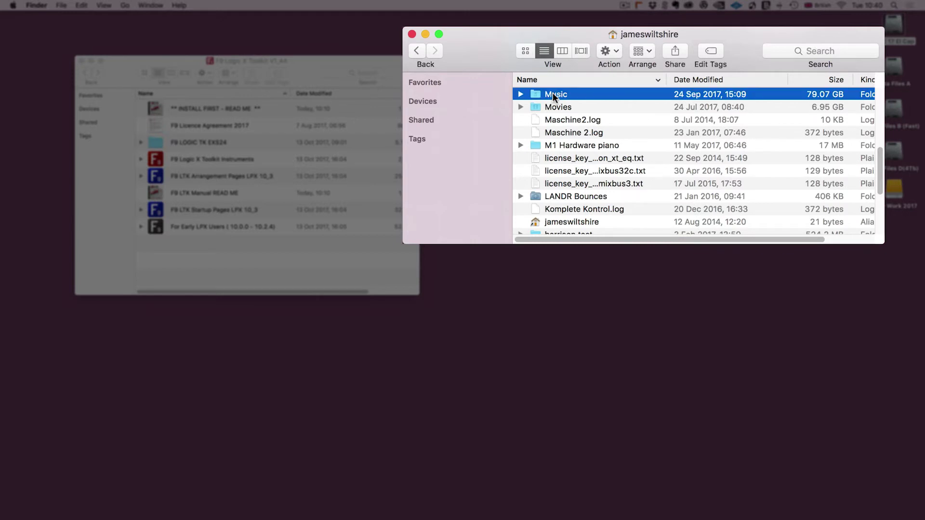
pyautogui.doubleClick(553, 94)
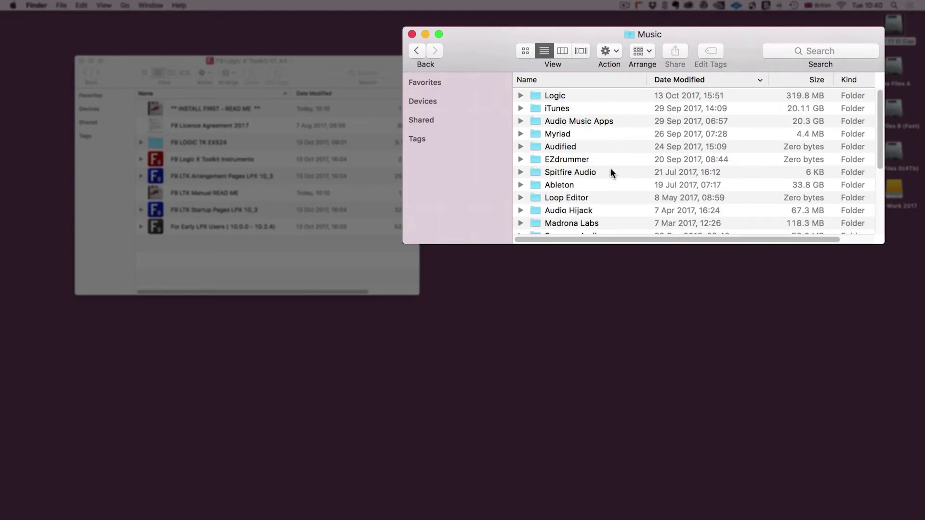
pyautogui.click(562, 121)
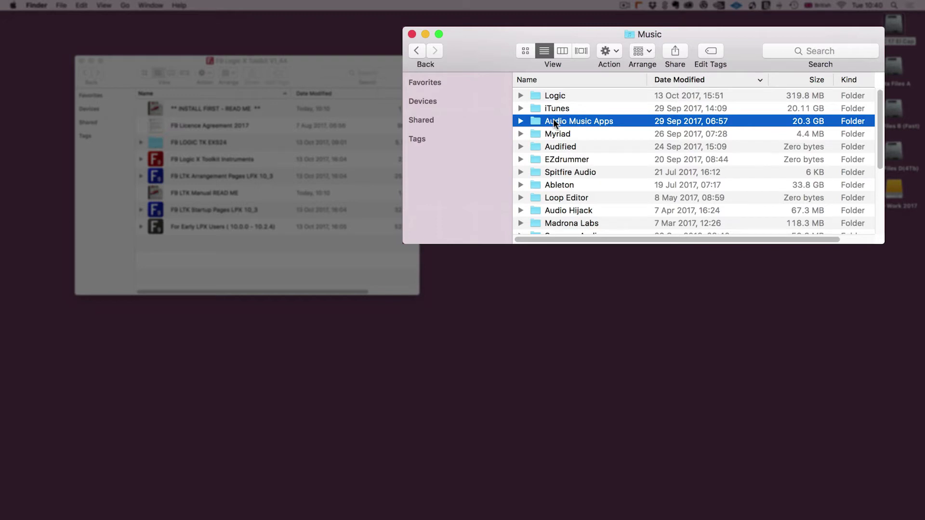
pyautogui.doubleClick(554, 122)
# Expand Sampler Instruments and move F9 LOGIC TK EXS24 into it from the toolkit window
pyautogui.moveTo(883, 243); pyautogui.dragTo(917, 514)
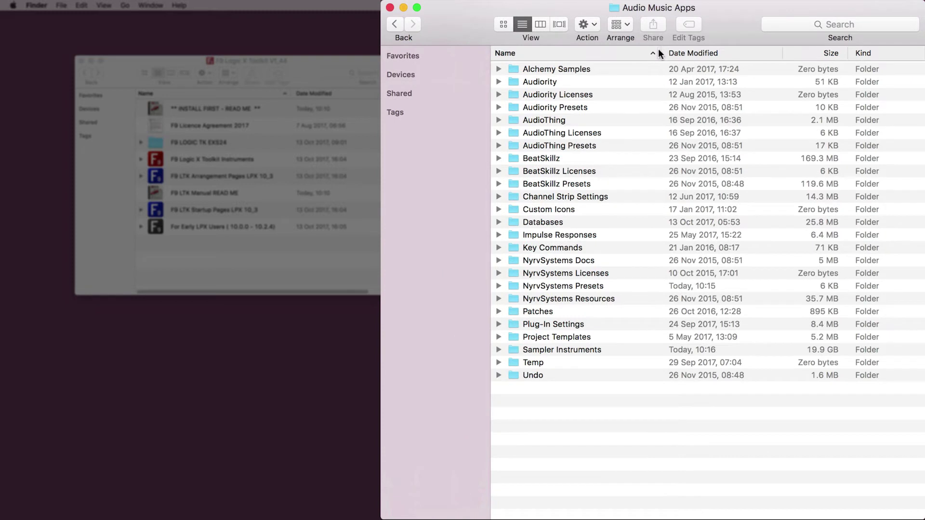
pyautogui.moveTo(660, 50); pyautogui.dragTo(676, 50)
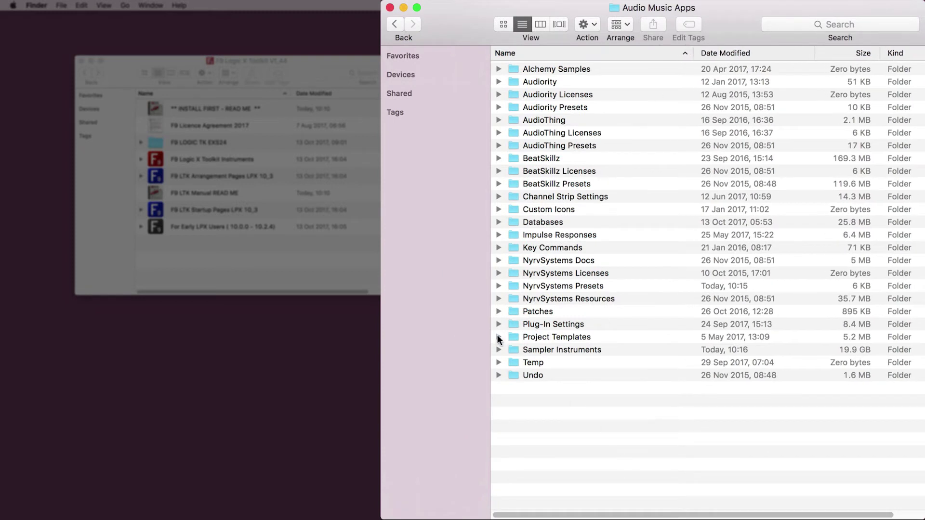
pyautogui.click(545, 349)
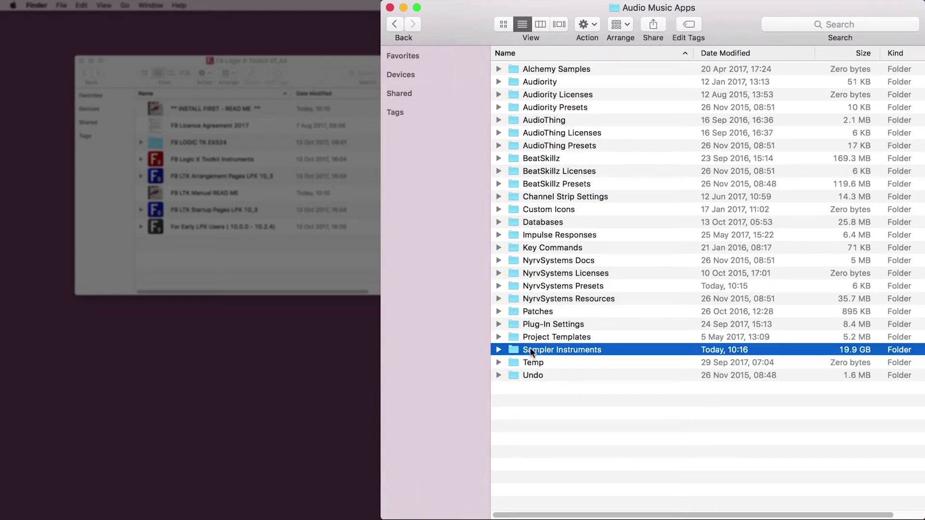
pyautogui.click(498, 349)
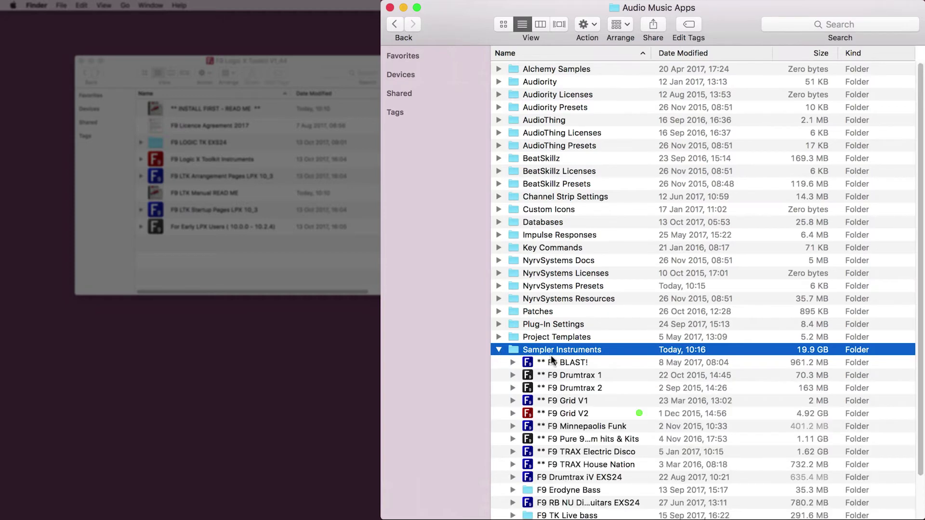
pyautogui.scroll(-3, 554, 359)
pyautogui.scroll(3, 559, 364)
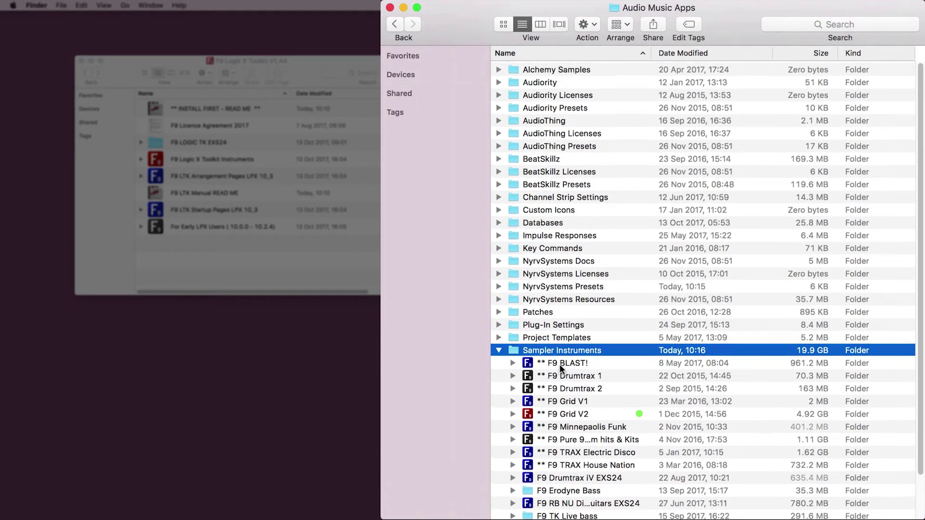
pyautogui.click(195, 144)
pyautogui.click(184, 129)
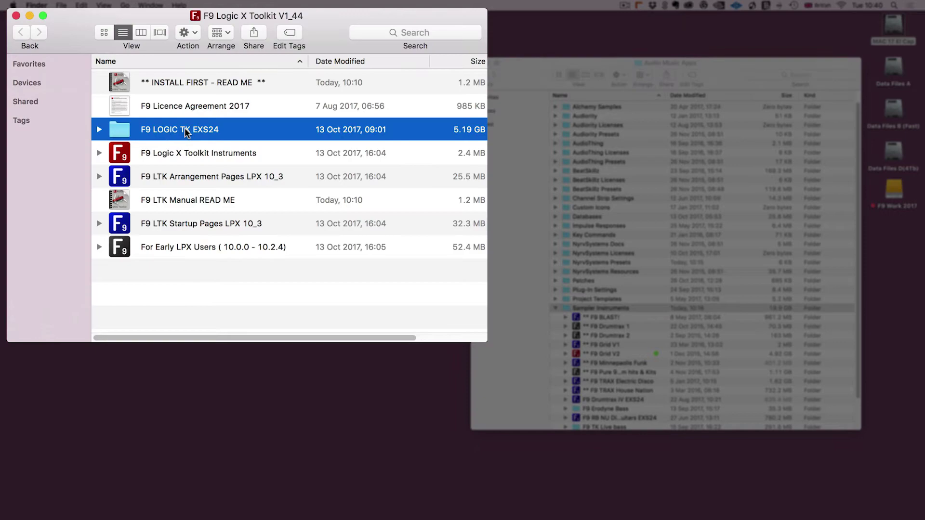
pyautogui.moveTo(158, 127)
pyautogui.mouseDown()
pyautogui.moveTo(322, 175)
pyautogui.moveTo(615, 310)
pyautogui.mouseUp()
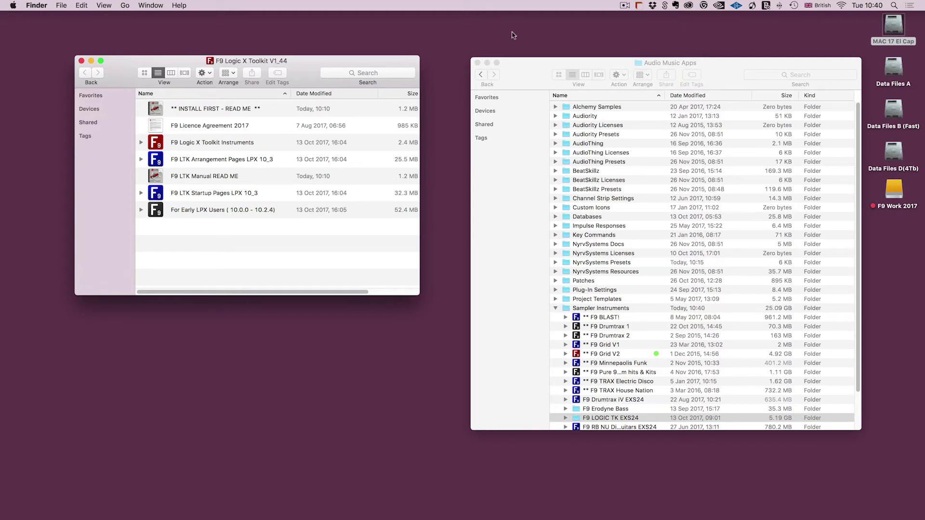
# Move F9 Logic X Toolkit Instruments into Channel Strip Settings/Instrument using column view
pyautogui.click(513, 68)
pyautogui.click(556, 308)
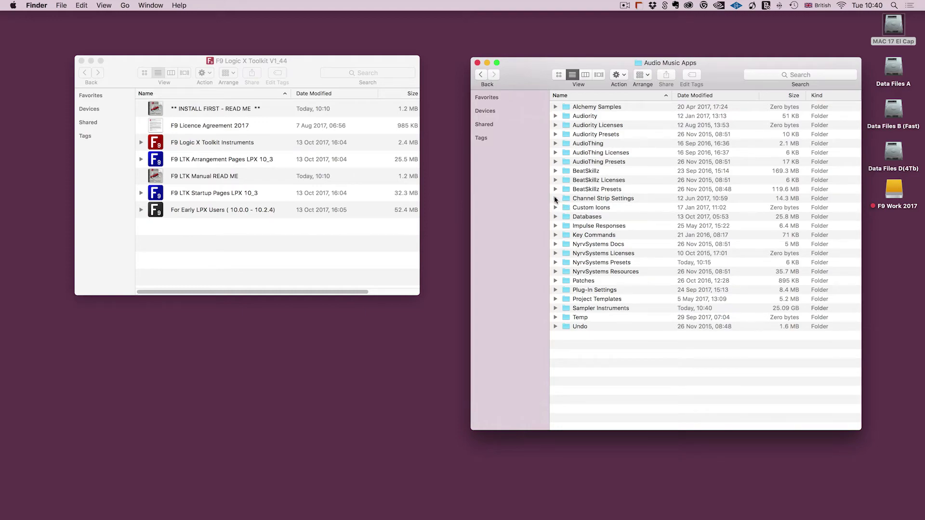
pyautogui.click(555, 199)
pyautogui.click(565, 216)
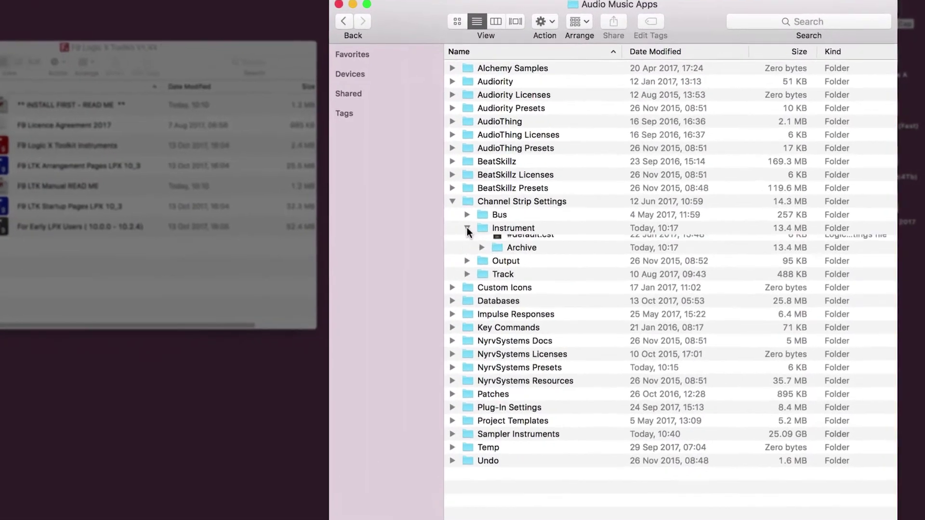
pyautogui.click(501, 202)
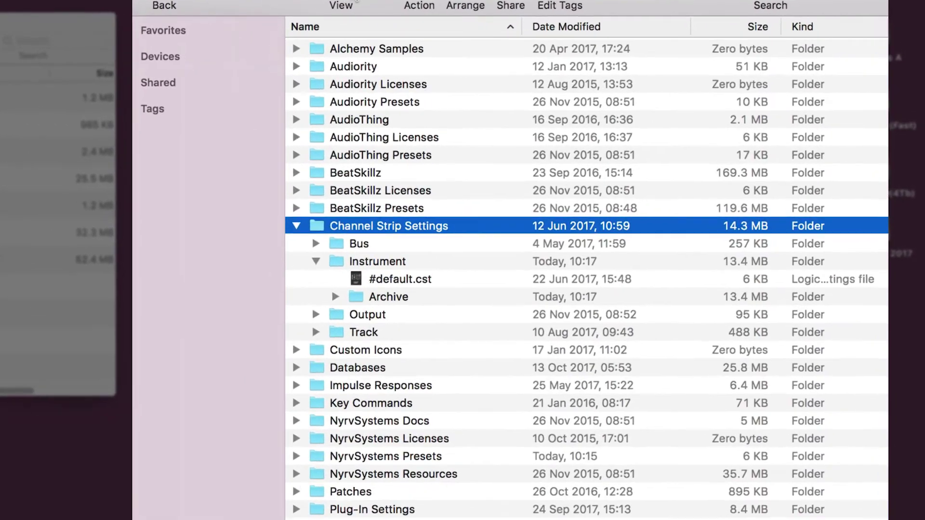
pyautogui.press('super+3')
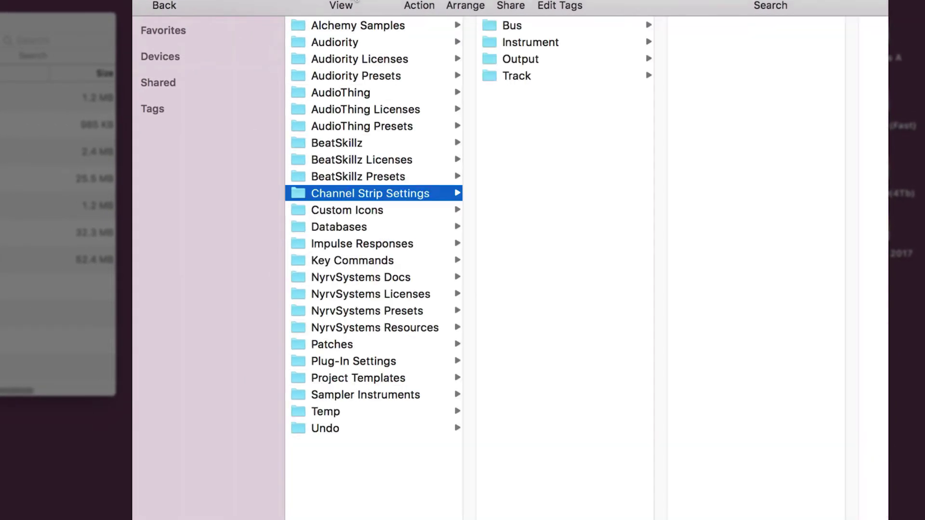
pyautogui.click(549, 47)
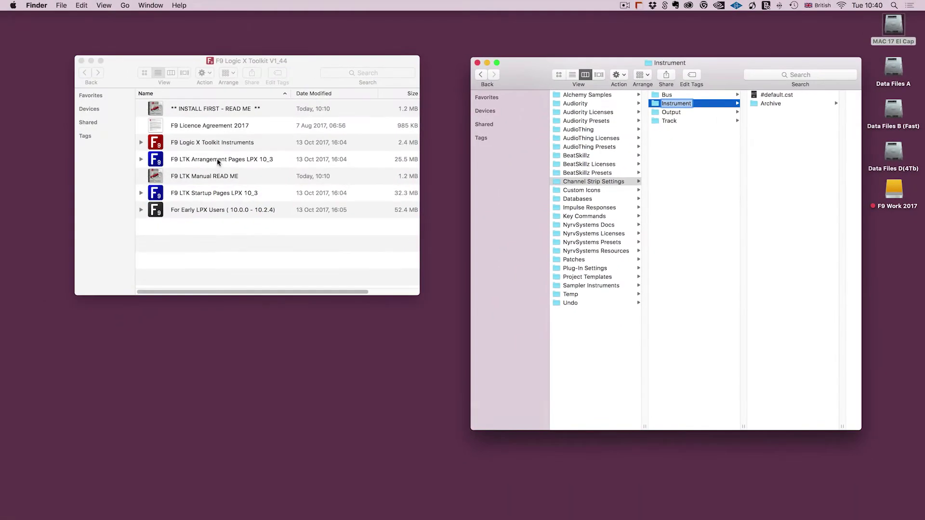
pyautogui.press('super+grave')
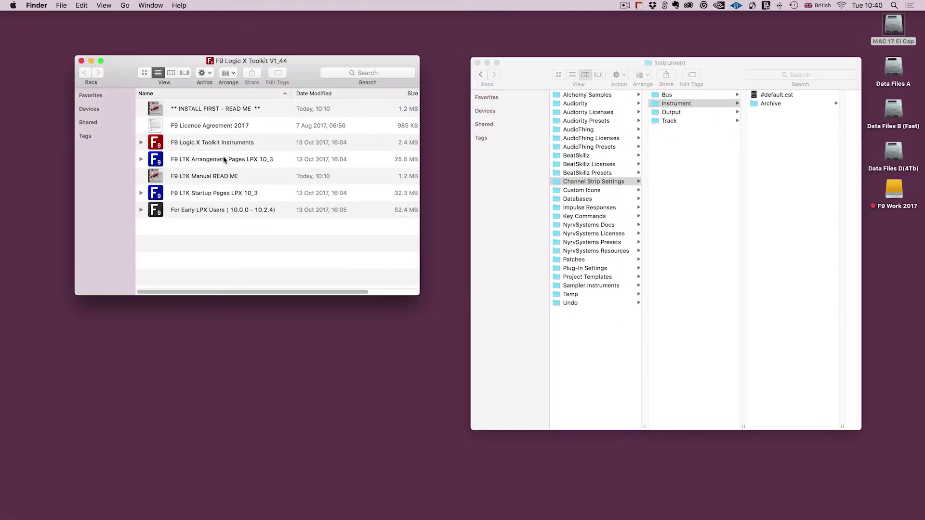
pyautogui.click(204, 144)
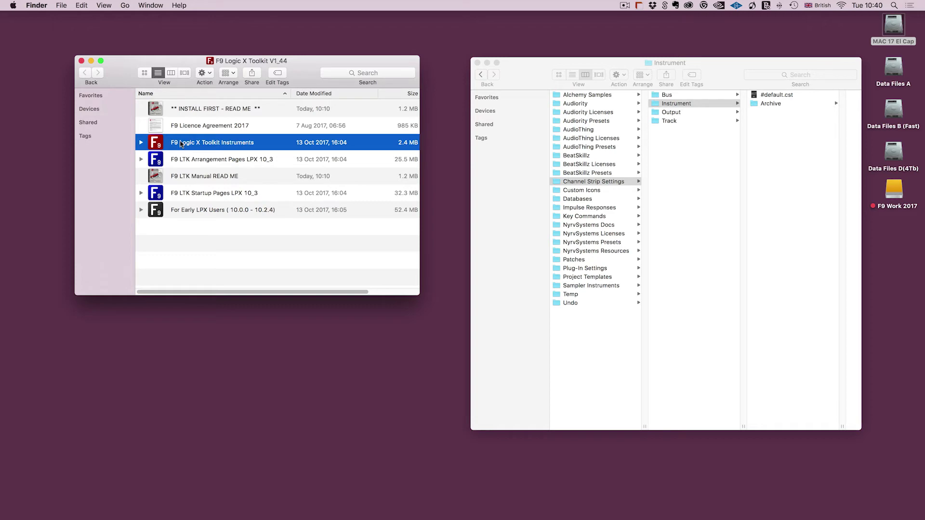
pyautogui.moveTo(181, 143); pyautogui.dragTo(800, 136)
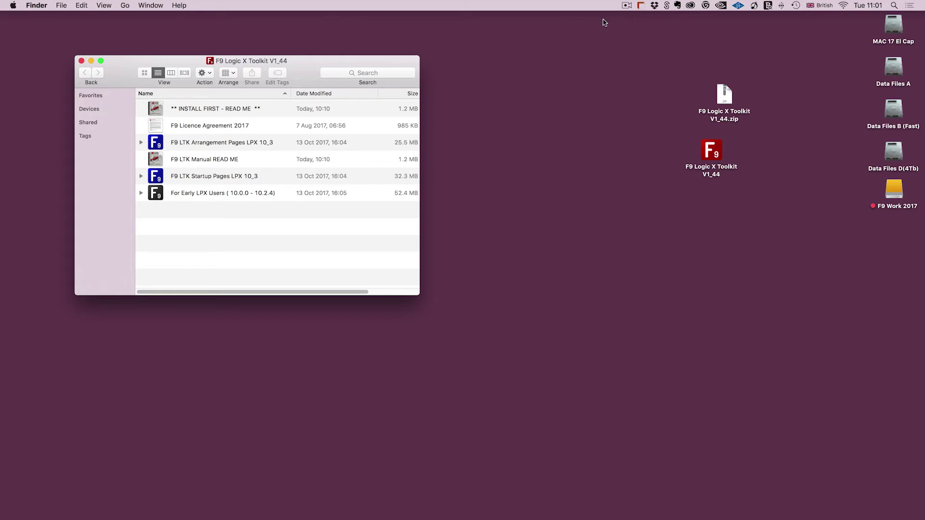
pyautogui.click(216, 109)
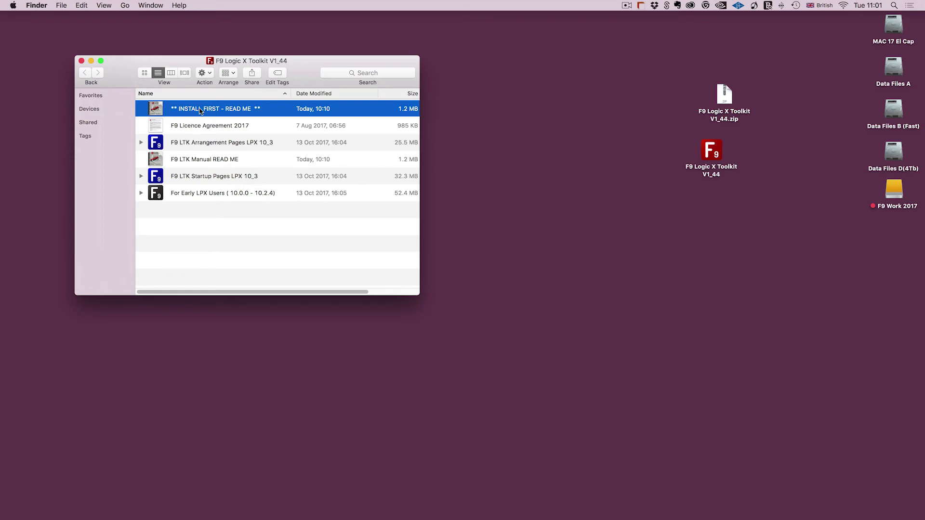
pyautogui.doubleClick(201, 111)
pyautogui.scroll(-2, 350, 179)
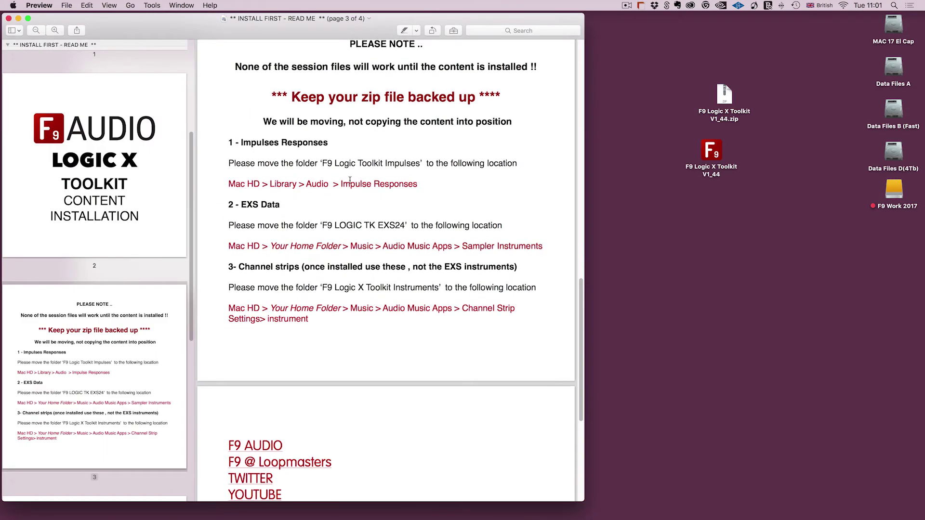
pyautogui.click(8, 18)
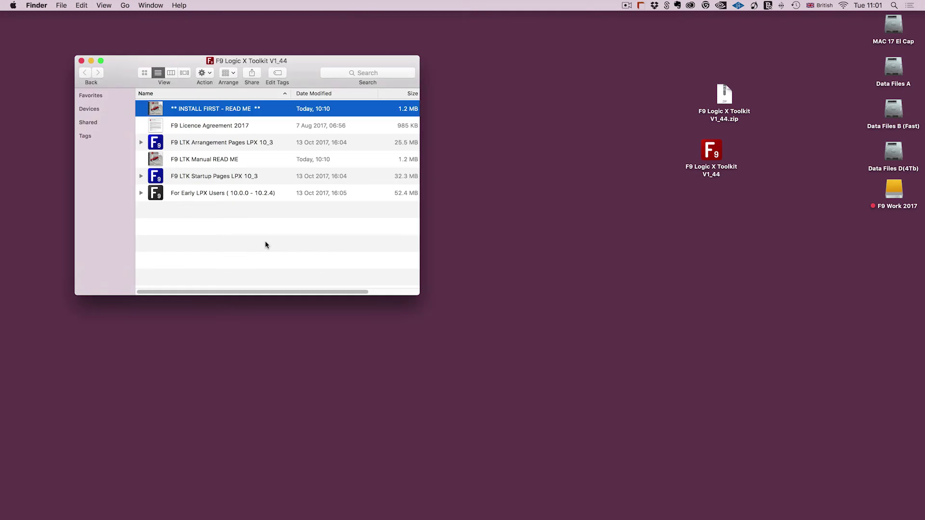
# Expand Startup Pages and Arrangement Pages, then open F9 LTK 1 Melodic 4_4 LPX in Logic
pyautogui.click(141, 176)
pyautogui.click(141, 143)
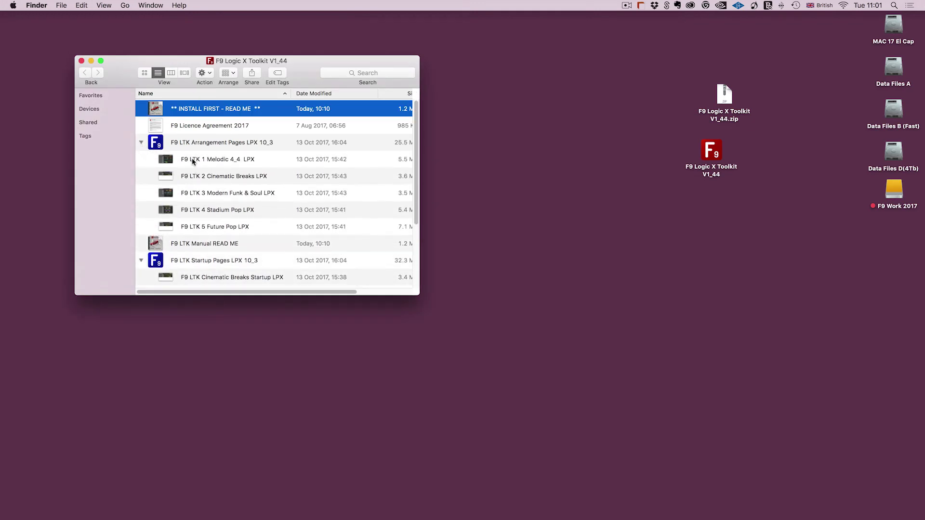
pyautogui.doubleClick(217, 160)
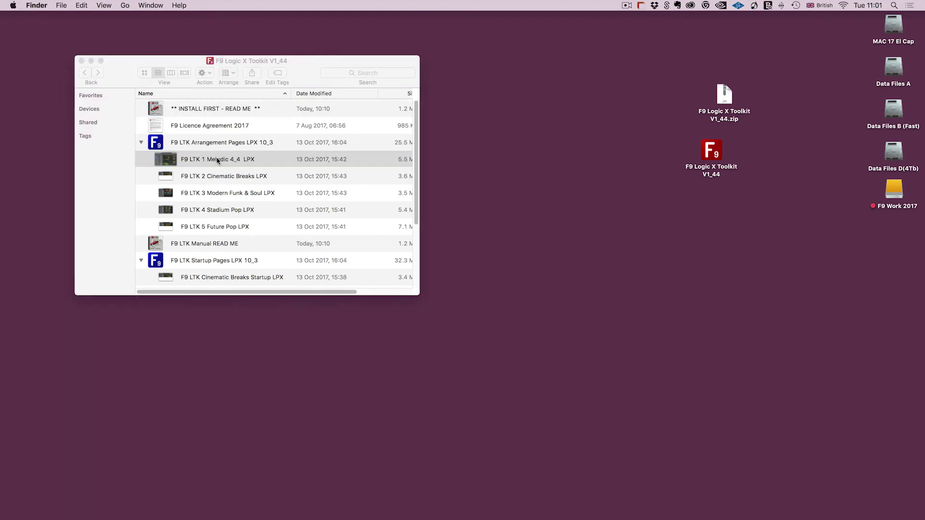